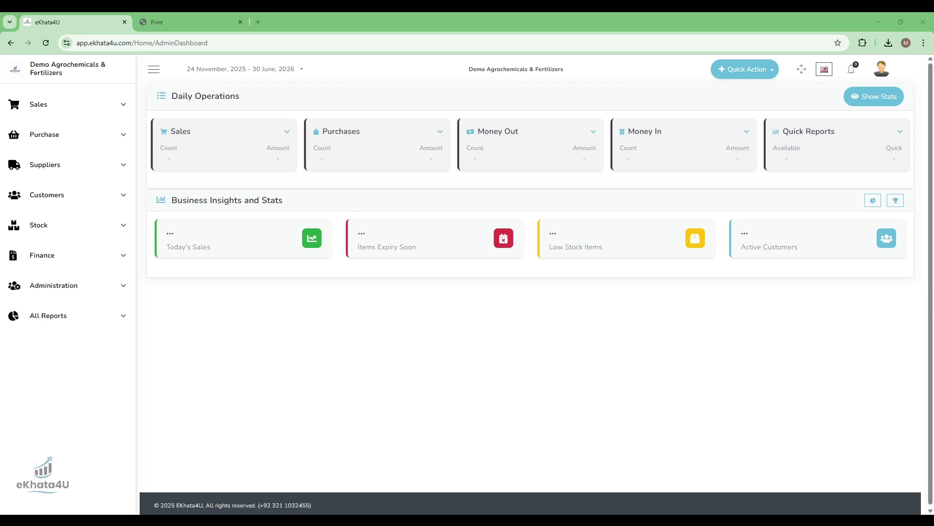
pyautogui.click(288, 135)
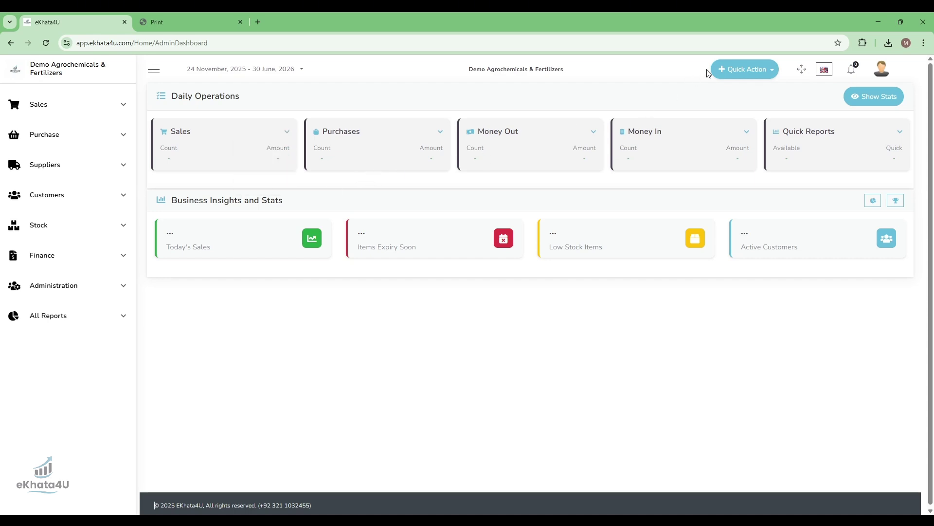
pyautogui.click(752, 71)
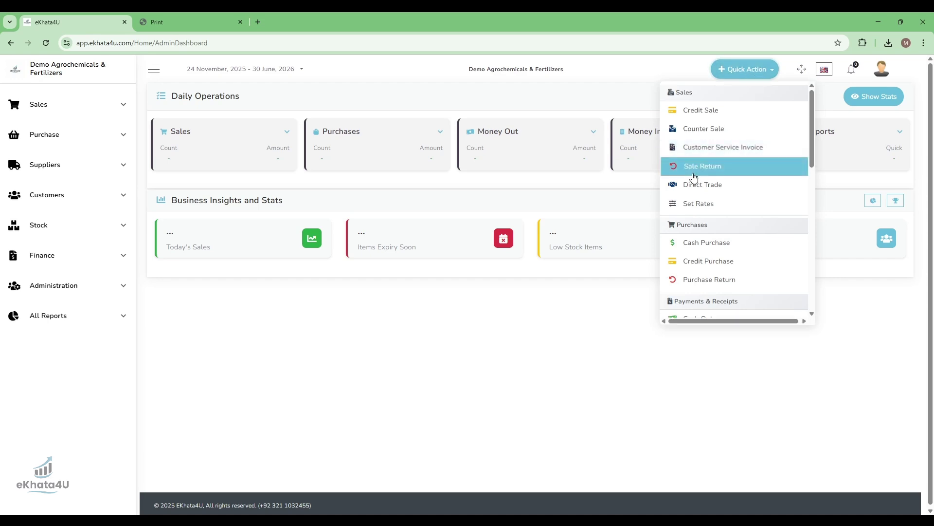
pyautogui.click(300, 175)
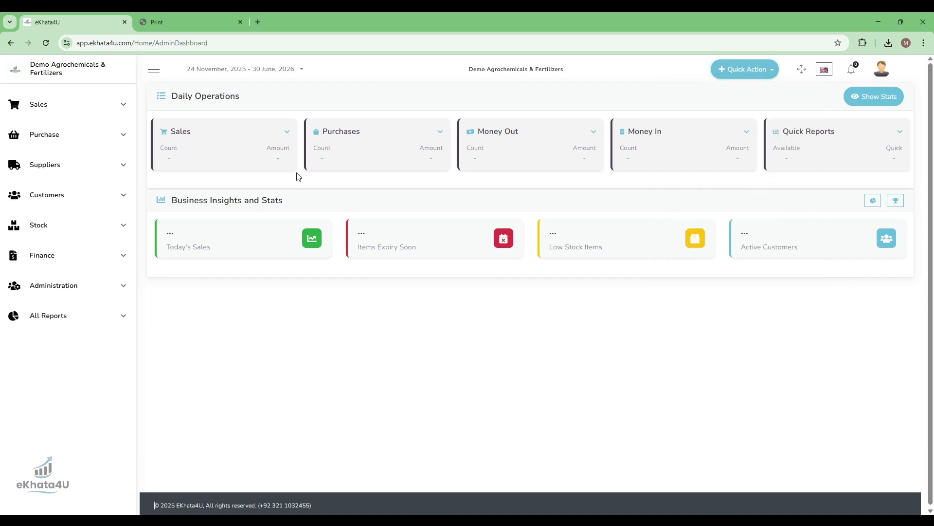
pyautogui.click(84, 116)
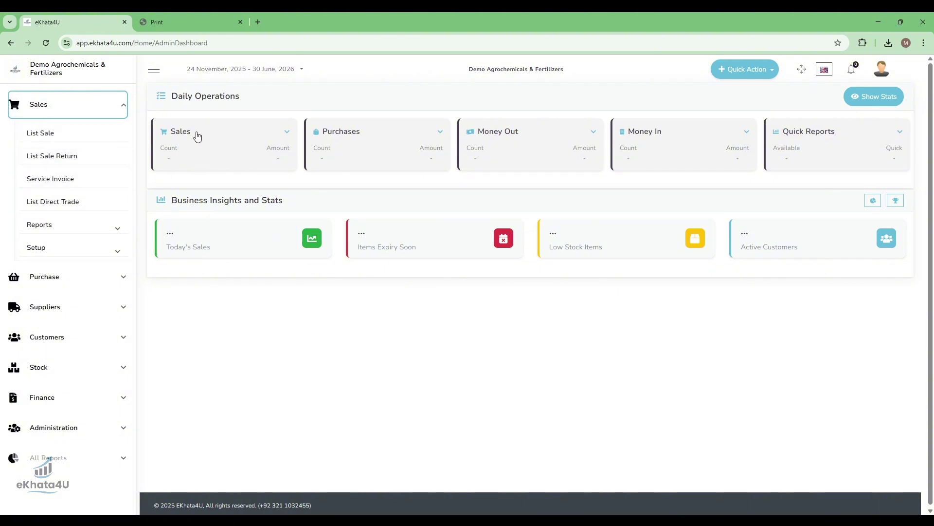
# Open the Sale Return form from the Sales card in Daily Operations.
pyautogui.click(287, 132)
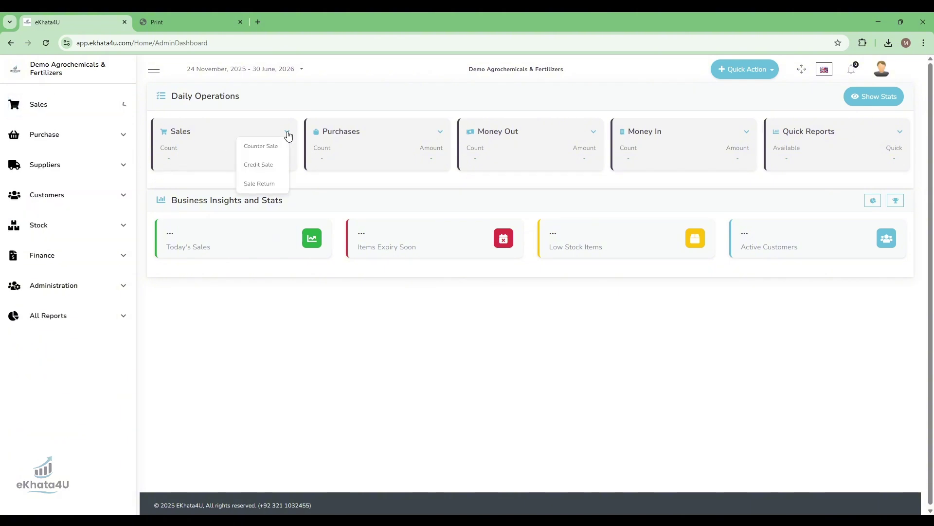
pyautogui.click(272, 183)
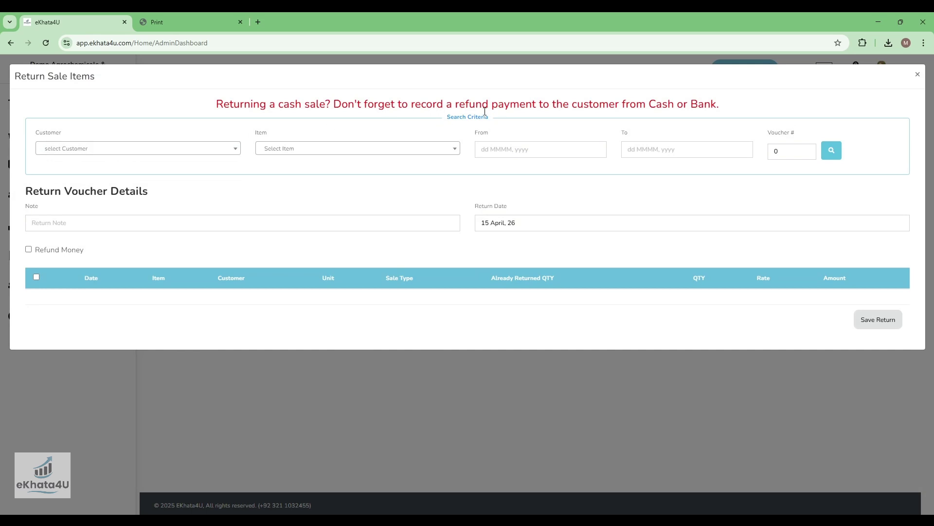
pyautogui.moveTo(446, 119); pyautogui.dragTo(492, 122)
pyautogui.click(494, 125)
pyautogui.click(783, 155)
pyautogui.moveTo(783, 155); pyautogui.dragTo(772, 159)
pyautogui.click(771, 159)
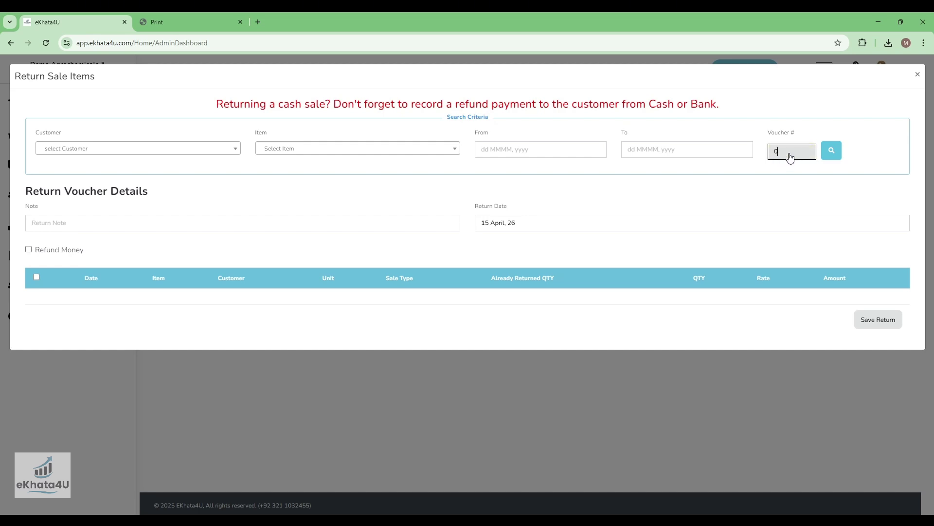
pyautogui.moveTo(771, 153); pyautogui.dragTo(789, 168)
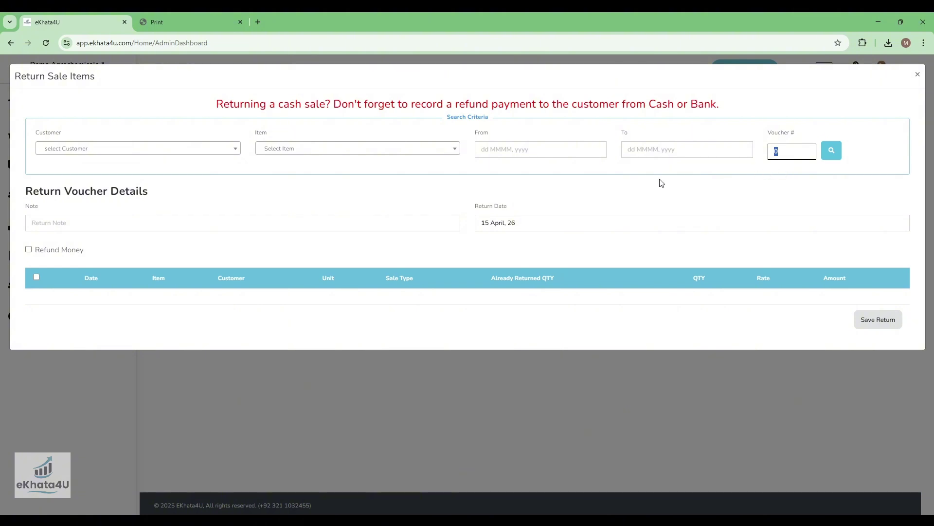
# Search the returnable sales for the item sop potash podar | 25 Kg bag.
pyautogui.click(391, 149)
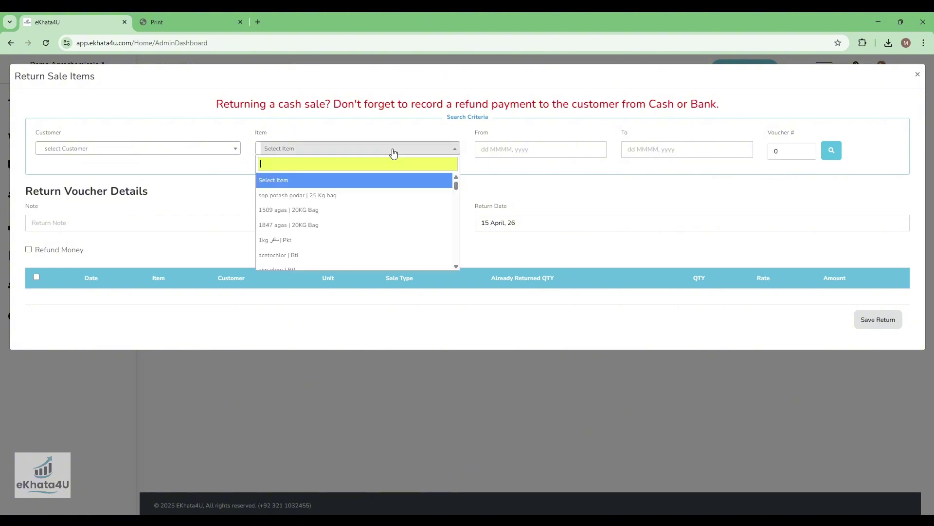
pyautogui.click(330, 196)
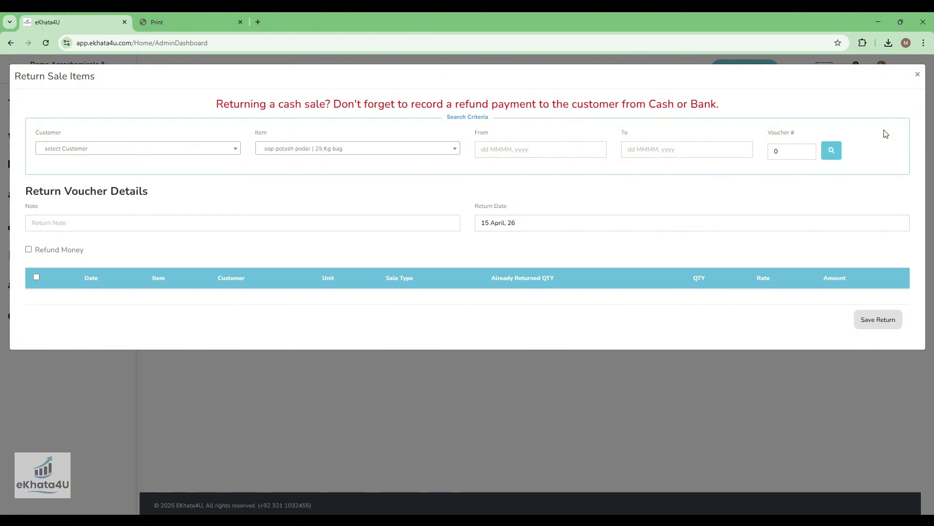
pyautogui.click(831, 151)
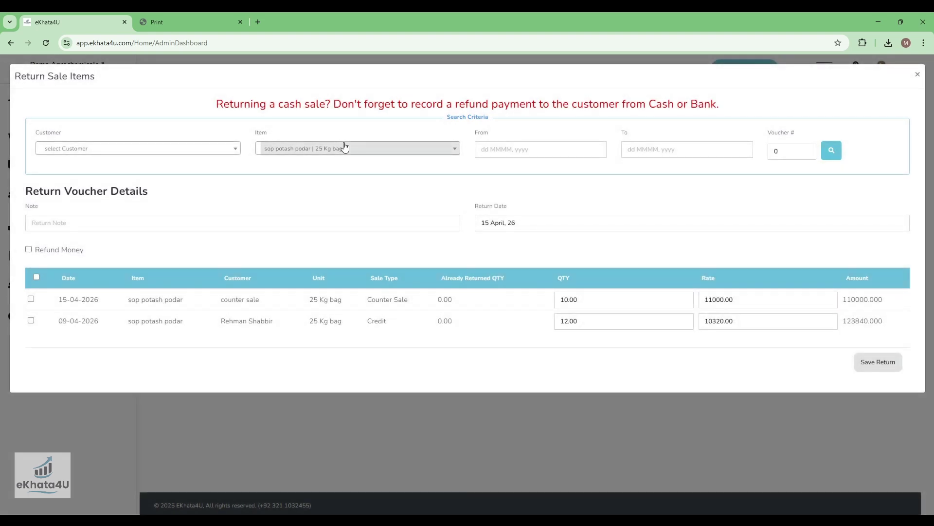
# Clear the item filter and search the returnable sales from 1 January, 26.
pyautogui.click(356, 149)
pyautogui.click(304, 179)
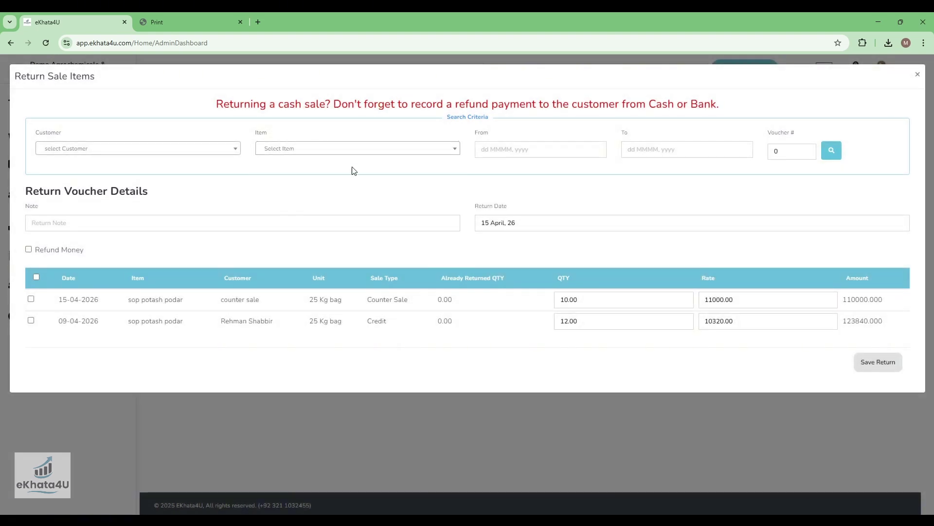
pyautogui.click(524, 149)
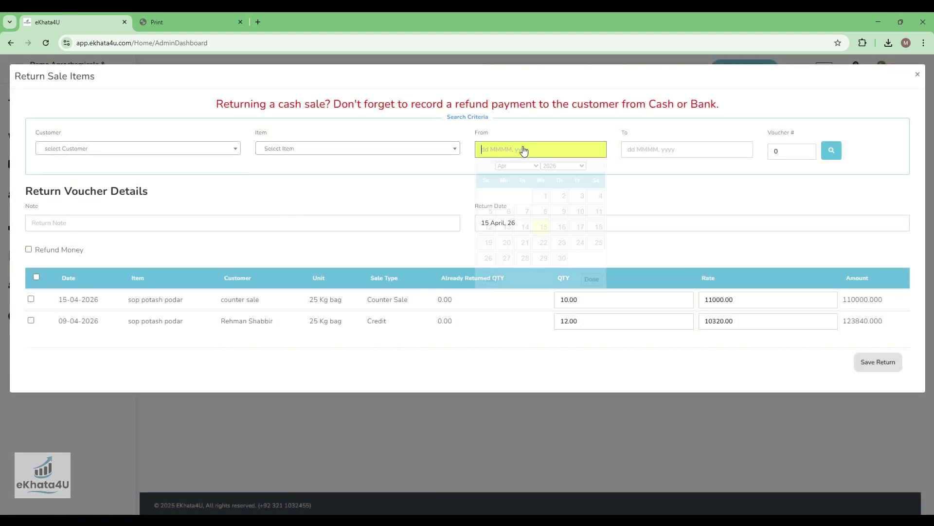
pyautogui.click(506, 171)
pyautogui.click(558, 195)
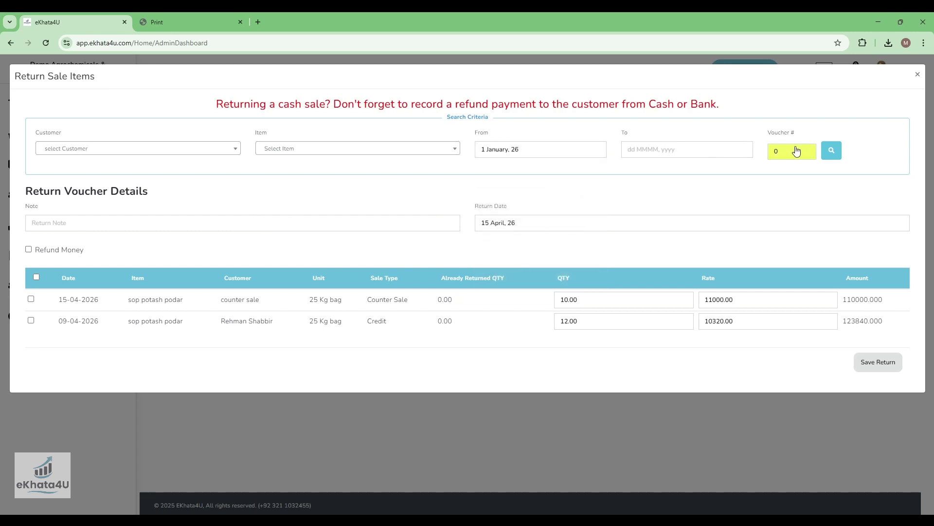
pyautogui.click(832, 152)
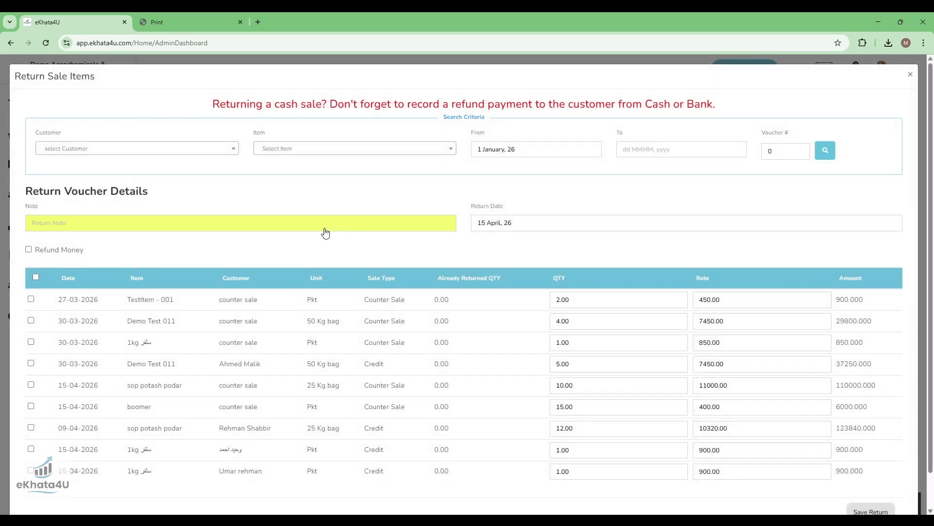
# Mark the 30-03-2026 credit sale of Demo Test 011 for return.
pyautogui.scroll(-1, 322, 235)
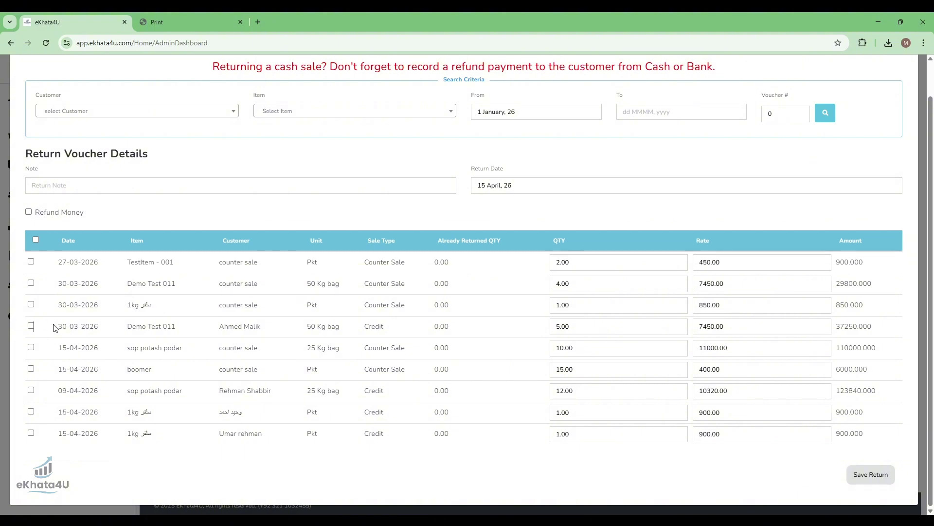
pyautogui.moveTo(53, 327); pyautogui.dragTo(100, 327)
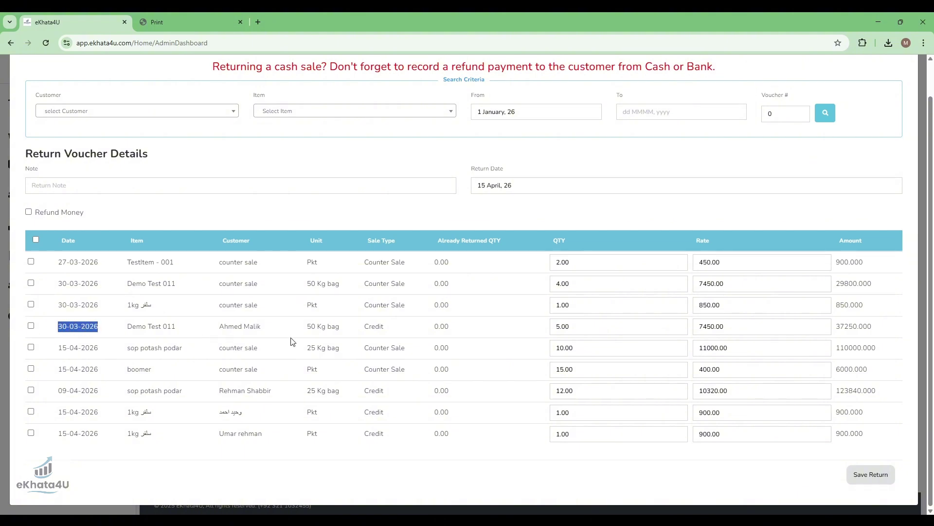
pyautogui.moveTo(220, 326); pyautogui.dragTo(267, 325)
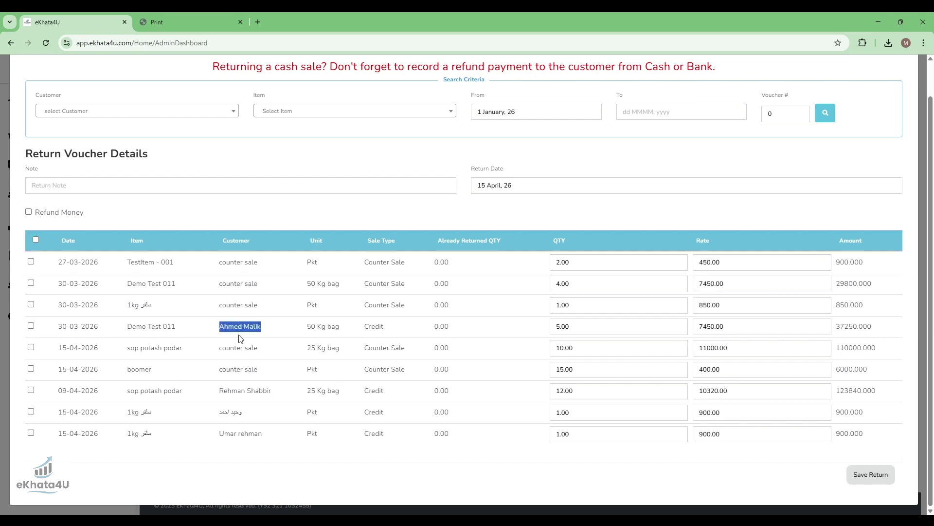
pyautogui.click(31, 326)
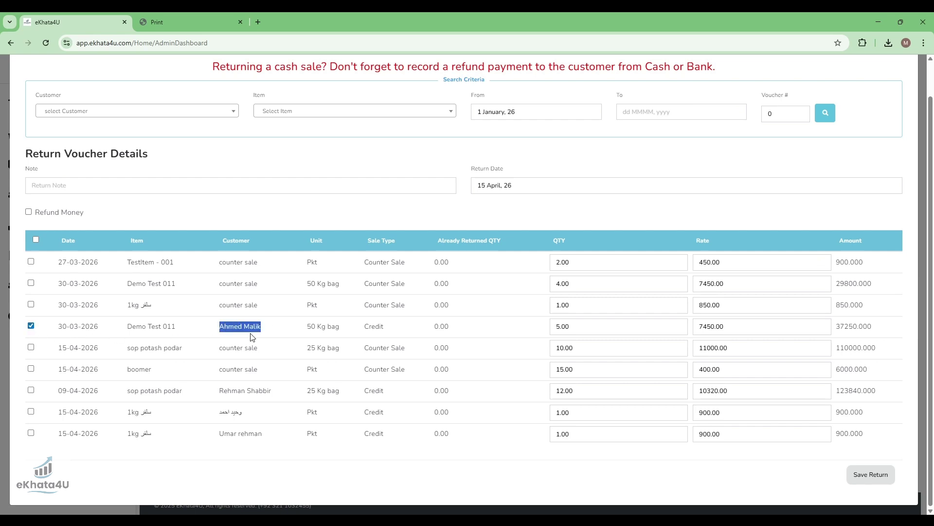
# Check the customer's latest balance on the printed account statement at 140% zoom and return to the sale return form.
pyautogui.click(179, 16)
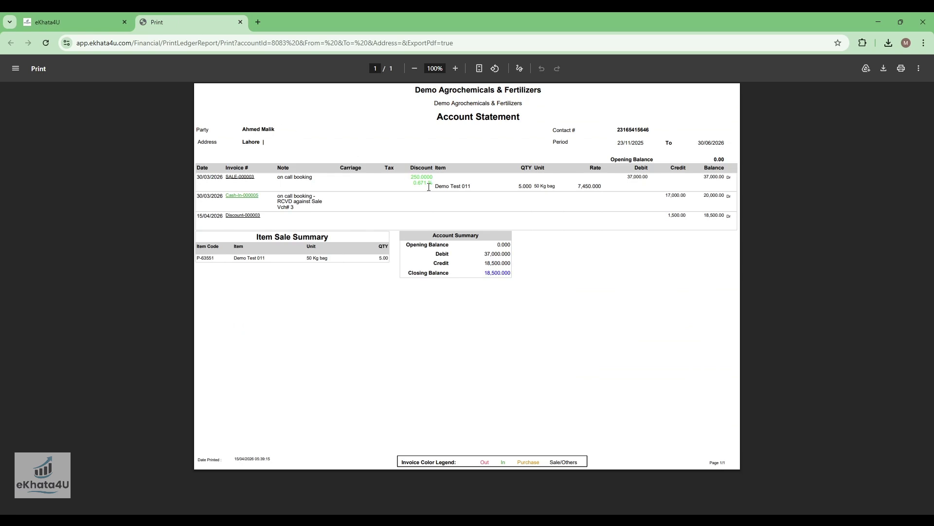
pyautogui.click(434, 64)
pyautogui.write('140')
pyautogui.press('Return')
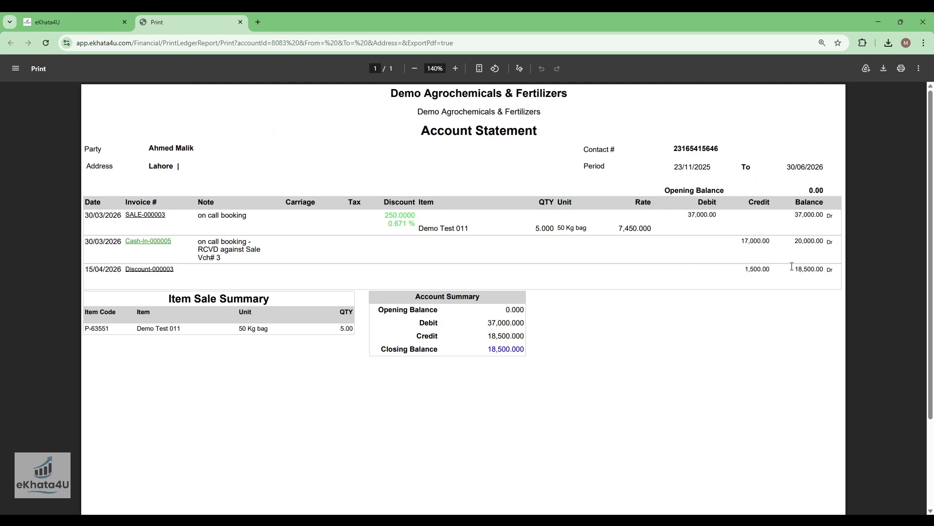
pyautogui.moveTo(794, 267); pyautogui.dragTo(820, 266)
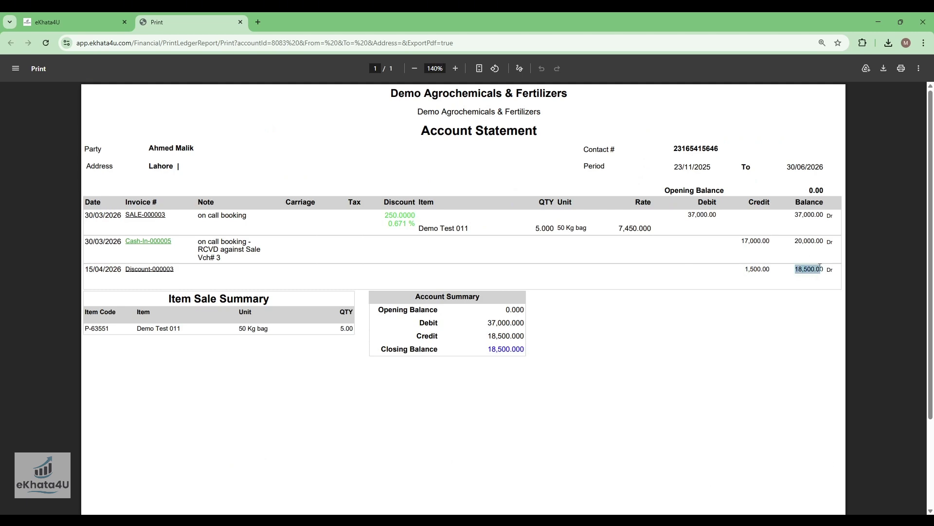
pyautogui.click(86, 14)
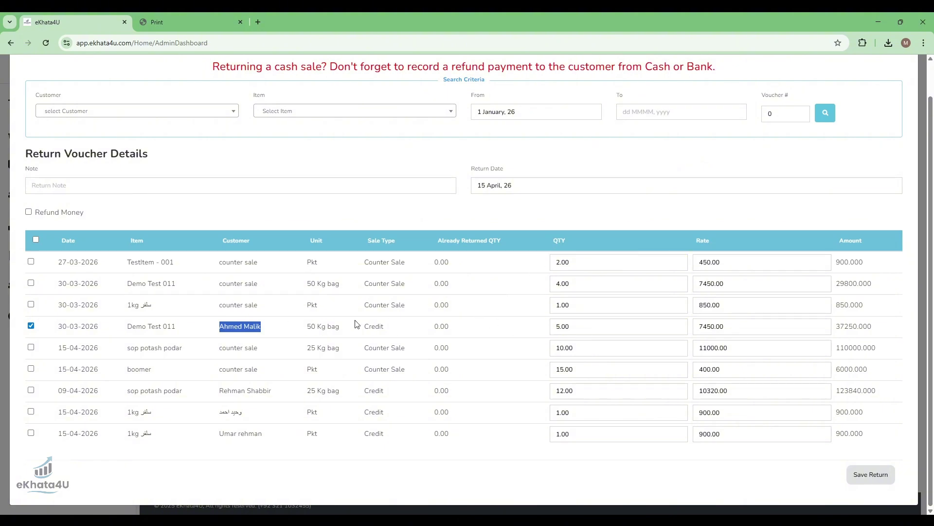
# Set the return quantity of the marked Demo Test 011 credit sale to 2.
pyautogui.moveTo(125, 332); pyautogui.dragTo(324, 329)
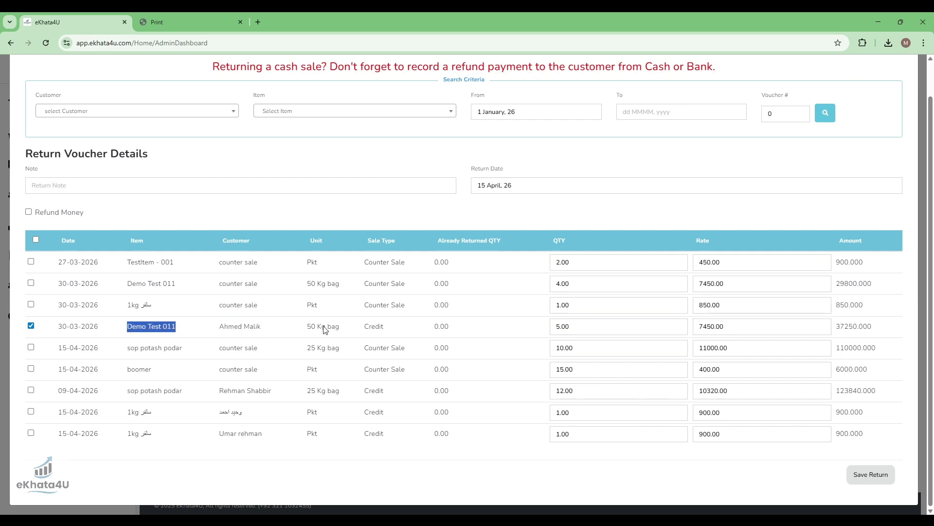
pyautogui.click(711, 331)
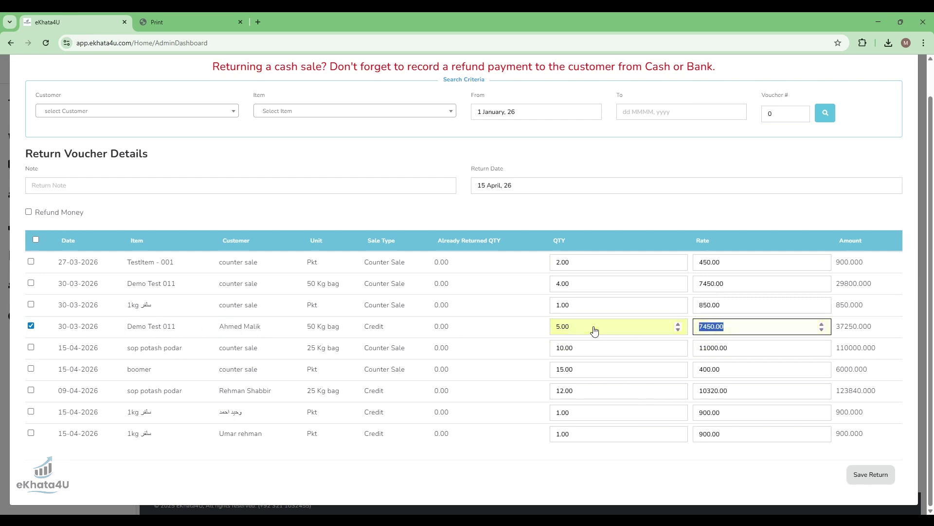
pyautogui.click(580, 333)
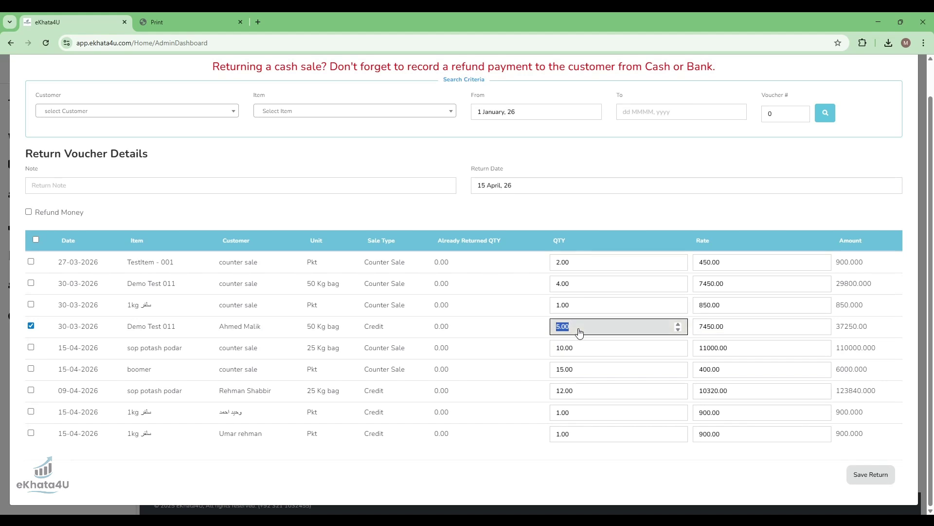
pyautogui.write('2')
pyautogui.moveTo(425, 330); pyautogui.dragTo(450, 328)
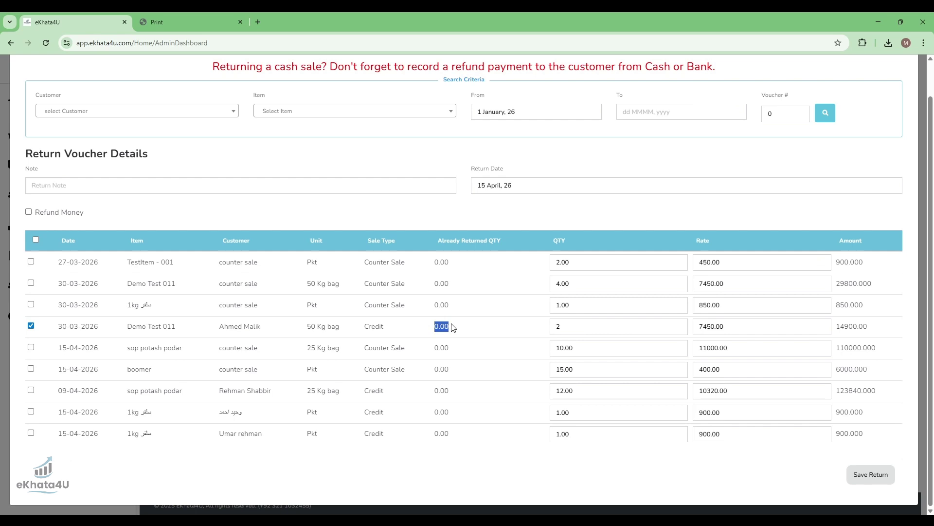
pyautogui.click(453, 327)
# Enter "Test Return" as the return note and check the return date calendar without changing the date.
pyautogui.scroll(1, 97, 200)
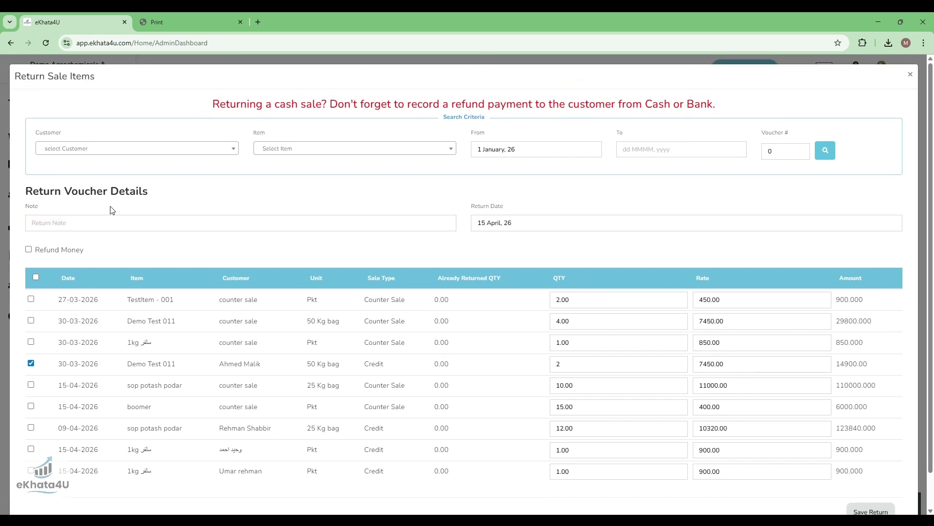
pyautogui.click(40, 225)
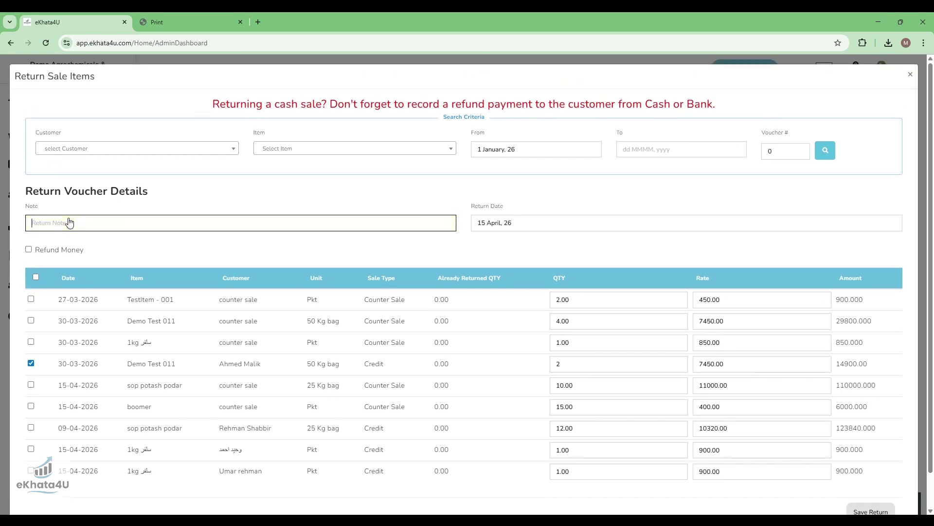
pyautogui.write('Te')
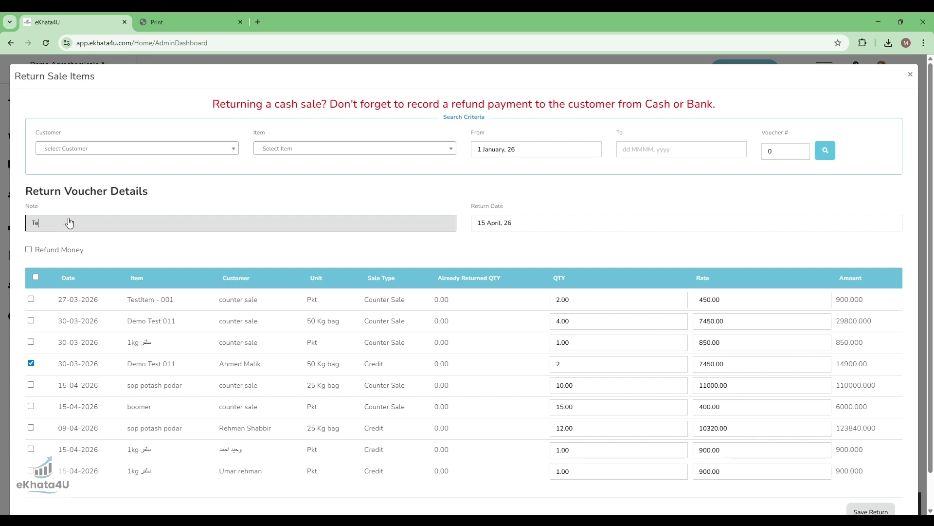
pyautogui.write('st Return')
pyautogui.click(489, 225)
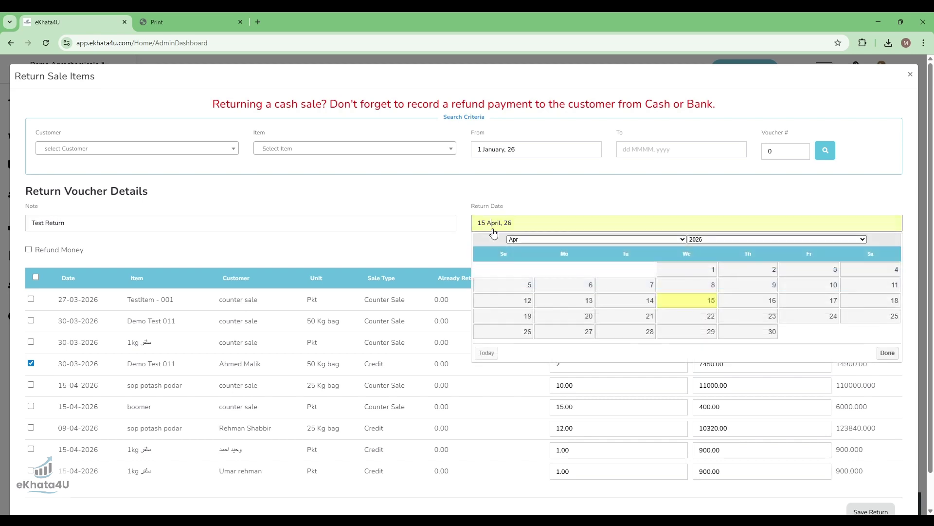
pyautogui.click(373, 258)
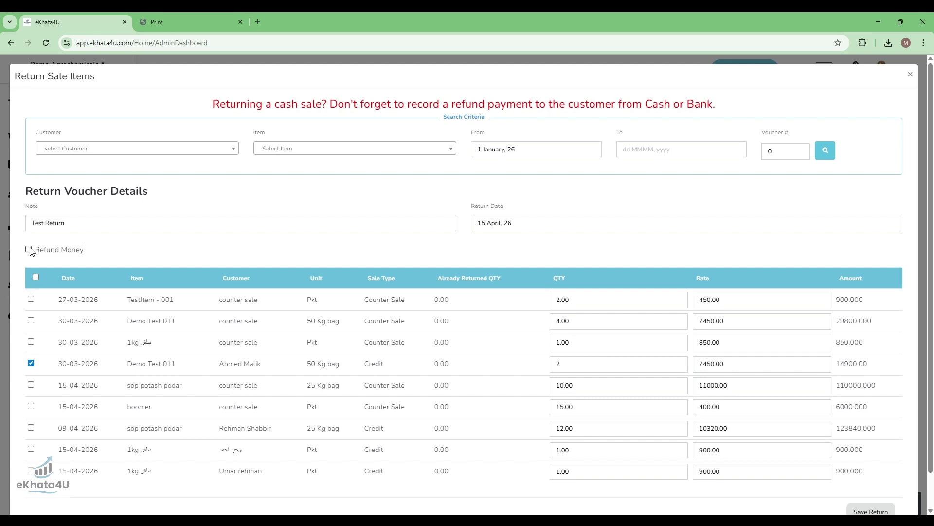
# Review the customer and refund account choices in the refund details, and turn the Refund Money option off.
pyautogui.click(68, 289)
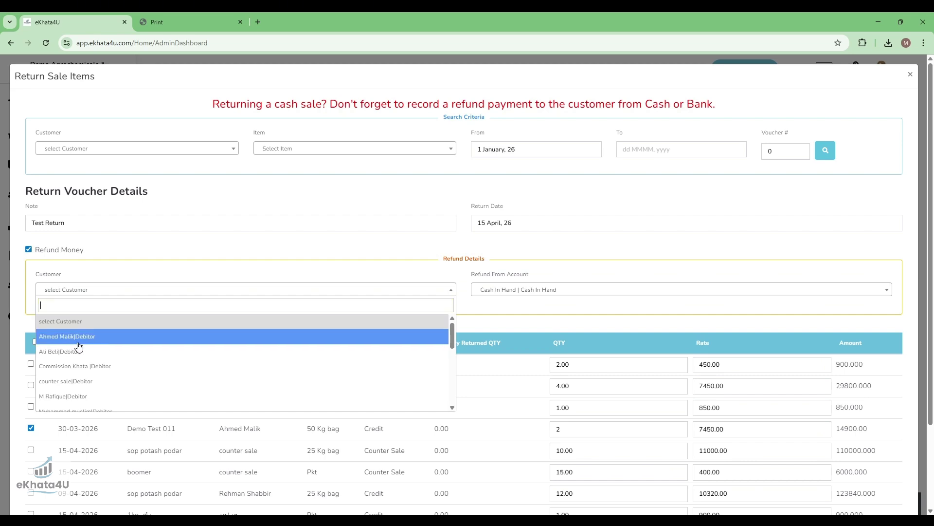
pyautogui.click(313, 227)
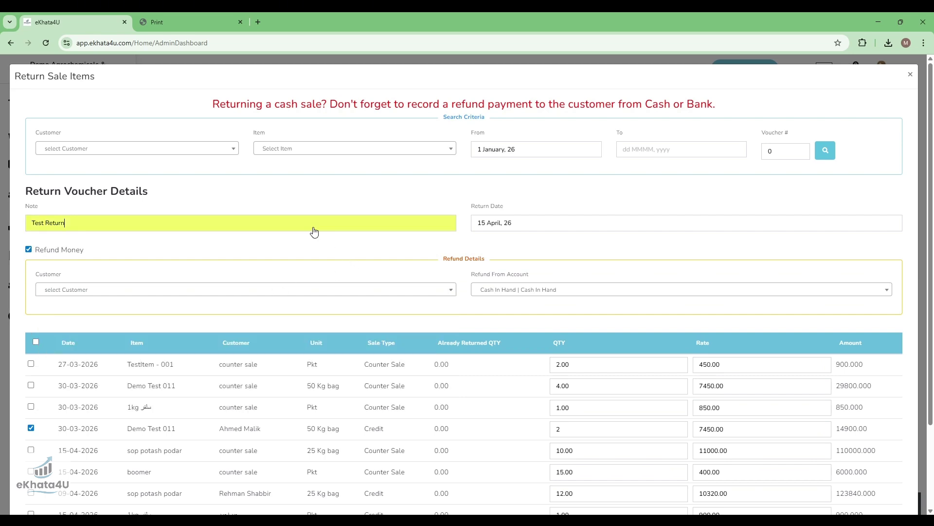
pyautogui.click(524, 295)
pyautogui.scroll(-2, 518, 364)
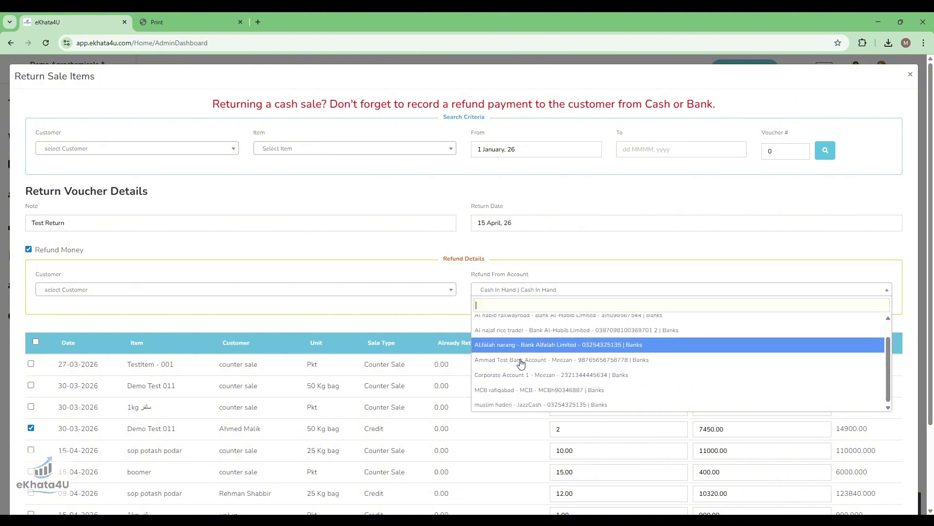
pyautogui.scroll(2, 529, 348)
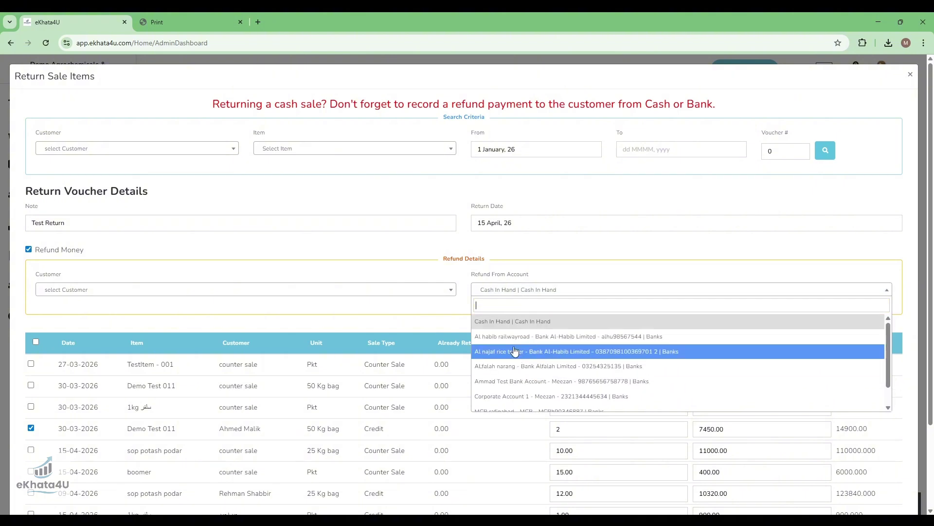
pyautogui.click(434, 326)
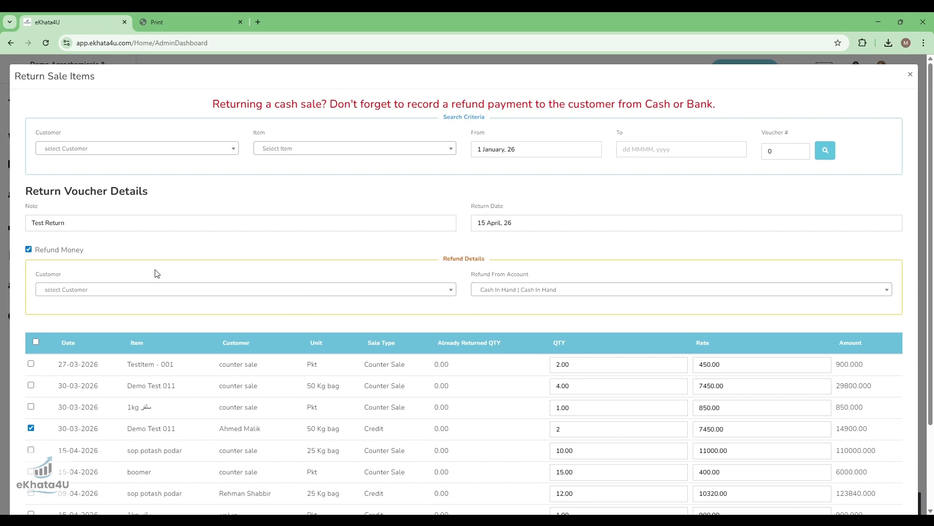
pyautogui.click(71, 252)
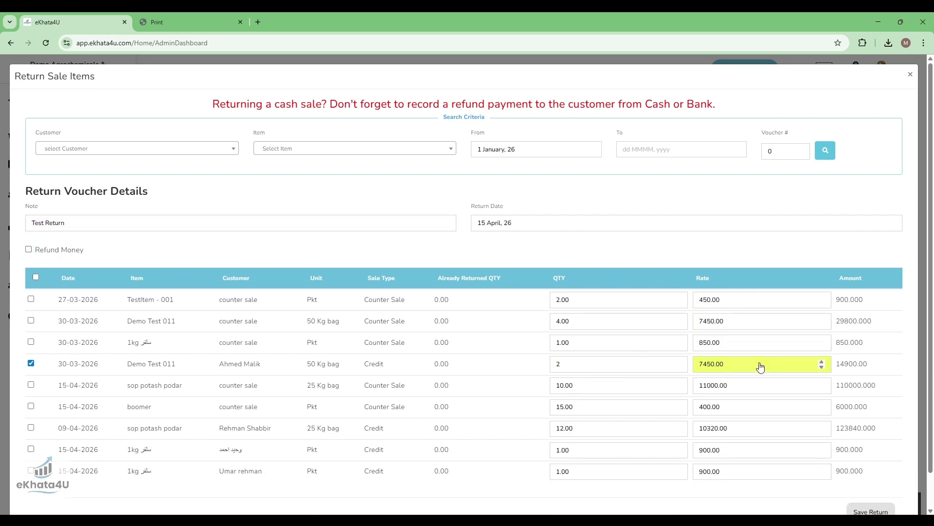
# Check the amount of the marked Demo Test 011 credit sale and save the return.
pyautogui.moveTo(839, 366); pyautogui.dragTo(874, 368)
pyautogui.click(849, 371)
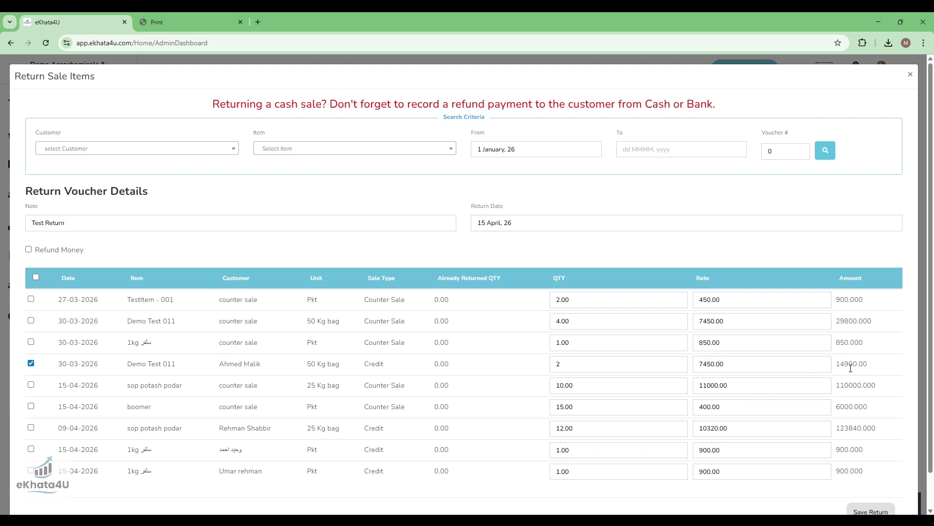
pyautogui.moveTo(839, 363); pyautogui.dragTo(870, 365)
pyautogui.scroll(-1, 827, 346)
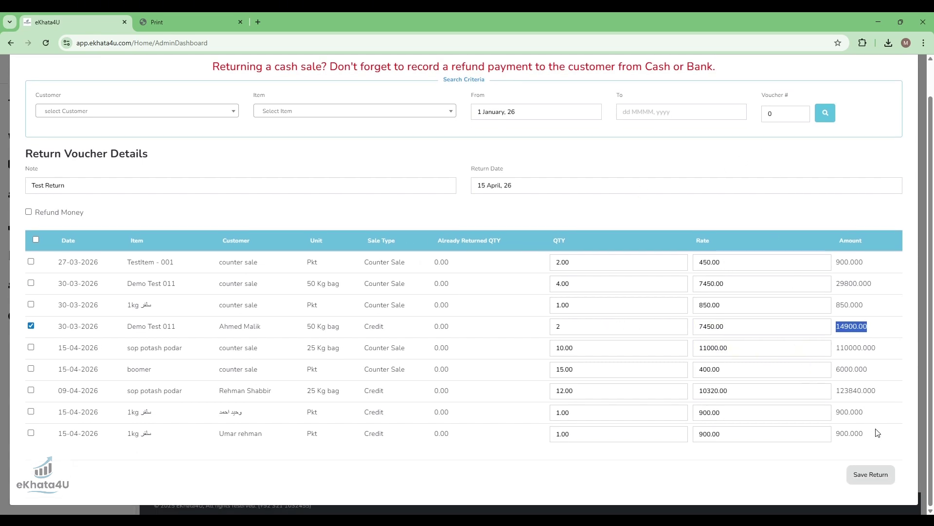
pyautogui.click(871, 474)
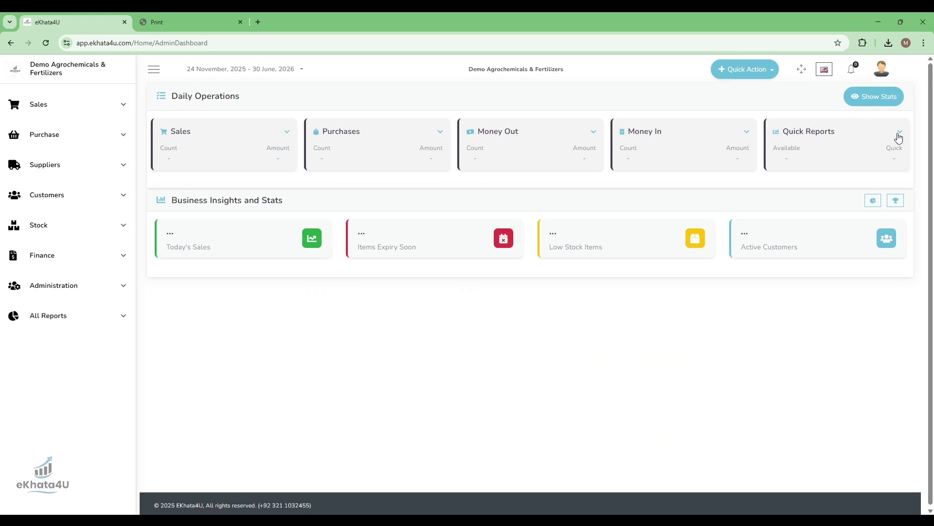
# Reload the customer's printed account statement, examine the sale return entry's quantity, credit and balance, and return to the dashboard.
pyautogui.click(158, 23)
pyautogui.click(47, 43)
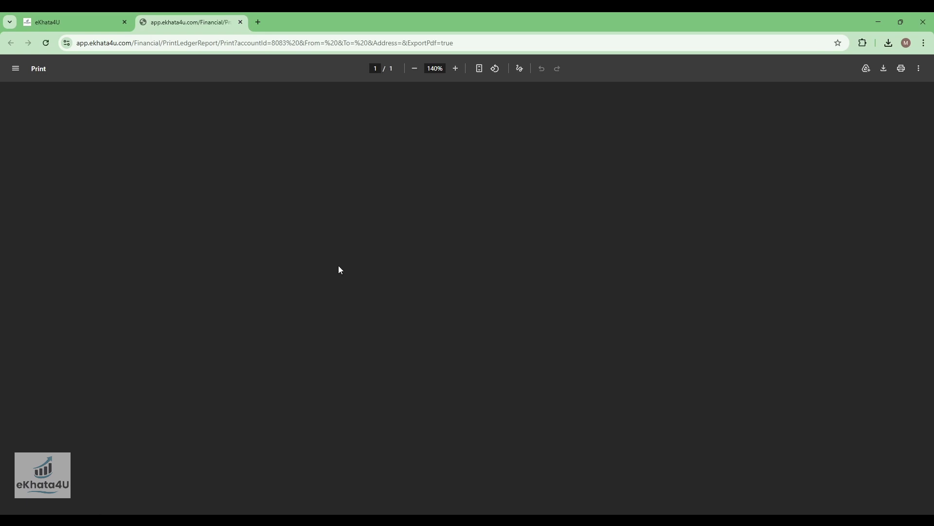
pyautogui.keyDown('ctrl'); pyautogui.scroll(3, 560, 252); pyautogui.keyUp('ctrl')
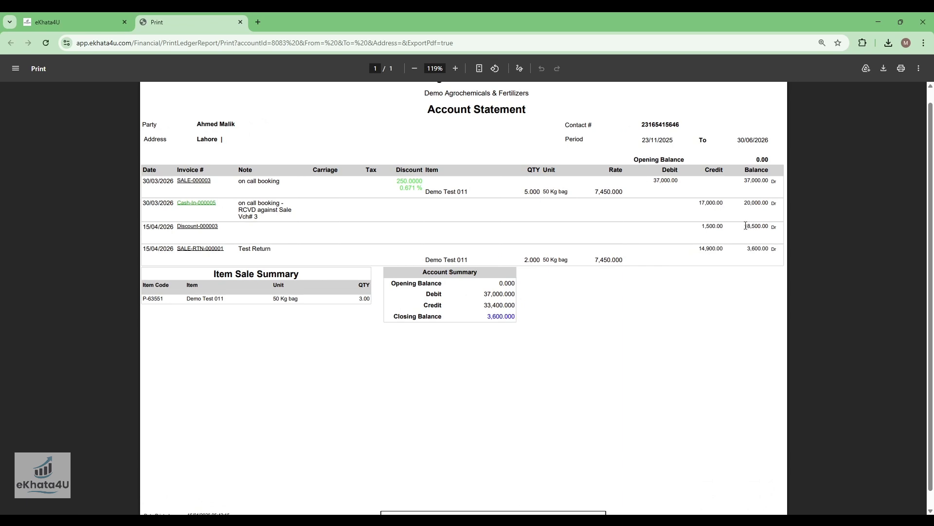
pyautogui.moveTo(746, 226); pyautogui.dragTo(772, 226)
pyautogui.moveTo(699, 252); pyautogui.dragTo(726, 250)
pyautogui.moveTo(524, 261); pyautogui.dragTo(567, 261)
pyautogui.moveTo(748, 249); pyautogui.dragTo(766, 248)
pyautogui.click(77, 19)
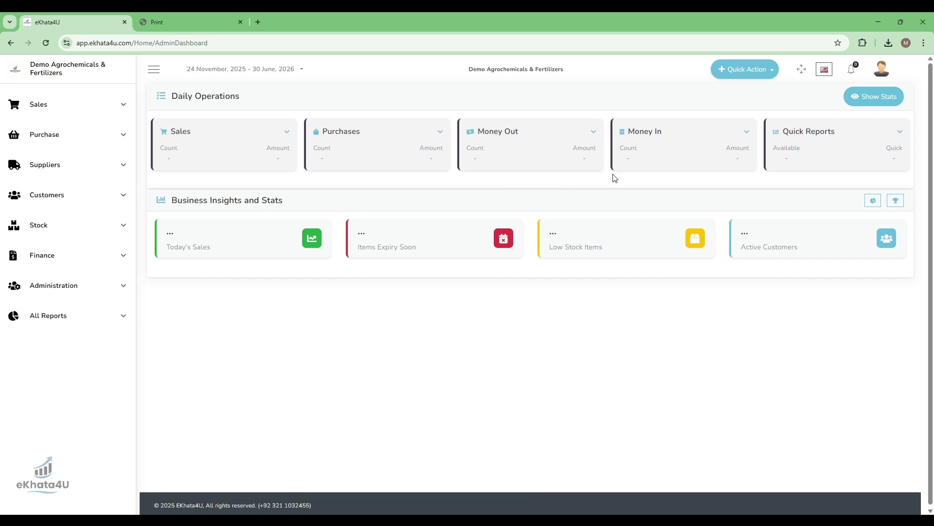
pyautogui.click(900, 133)
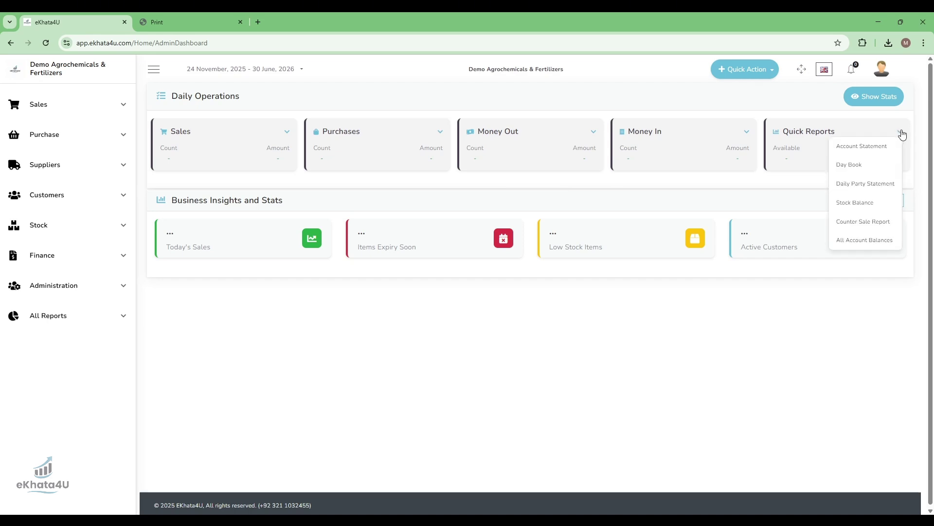
pyautogui.click(806, 180)
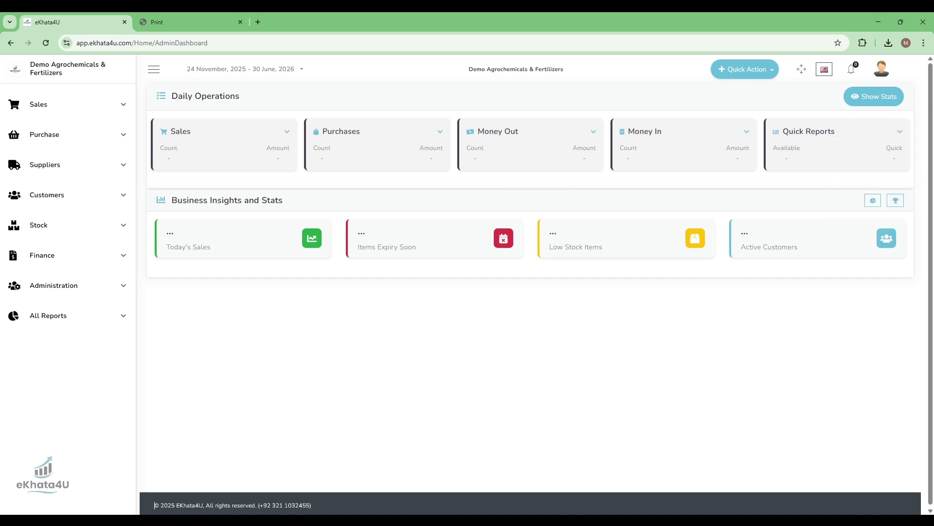